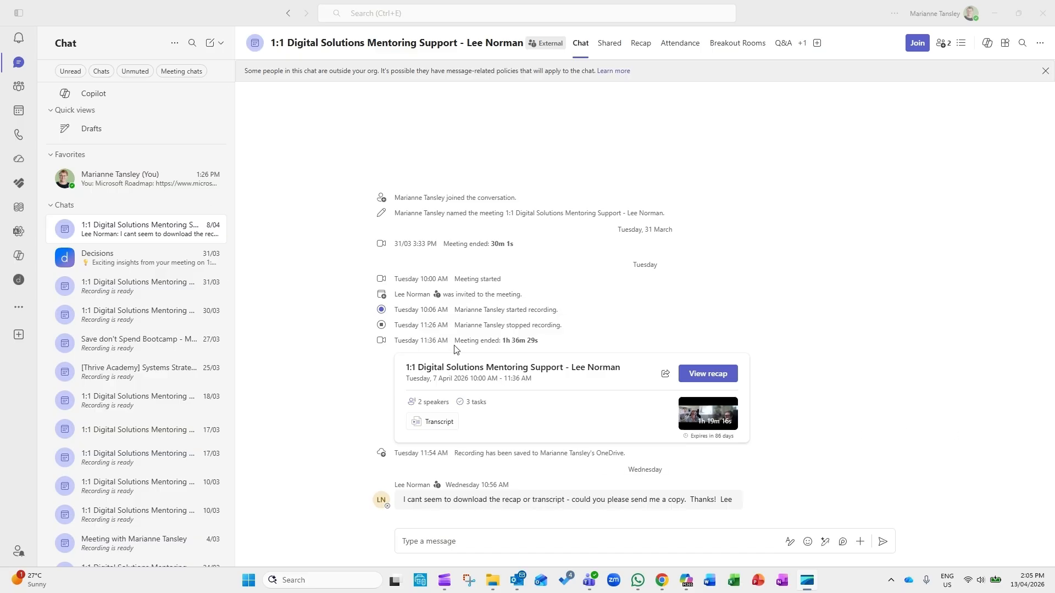
Open the recap of the 1:1 Digital Solutions Mentoring Support meeting and look over its AI summary and transcript
left_click(707, 373)
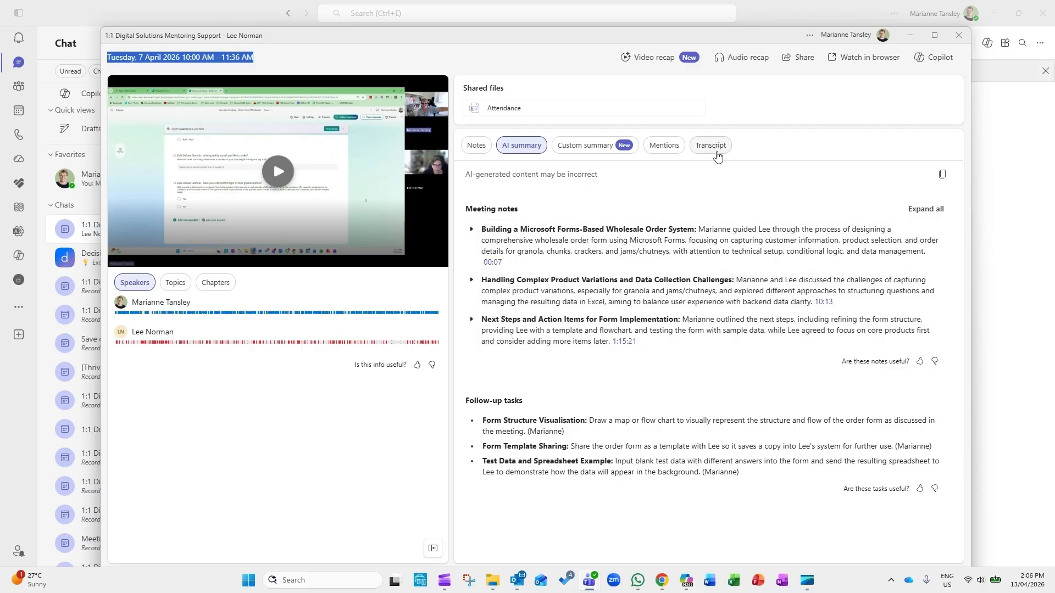
left_click(711, 147)
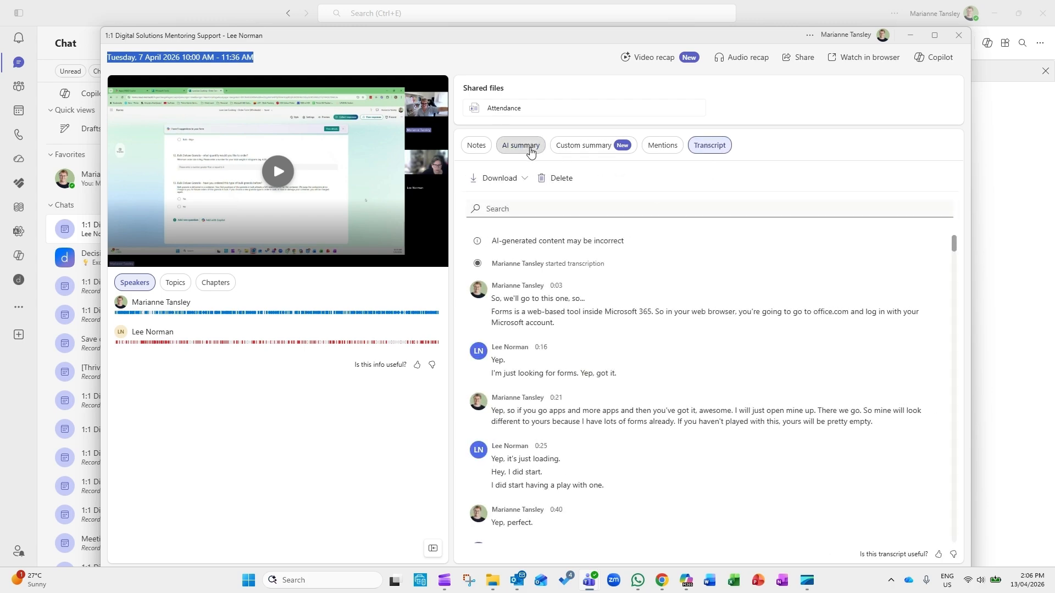
left_click(516, 145)
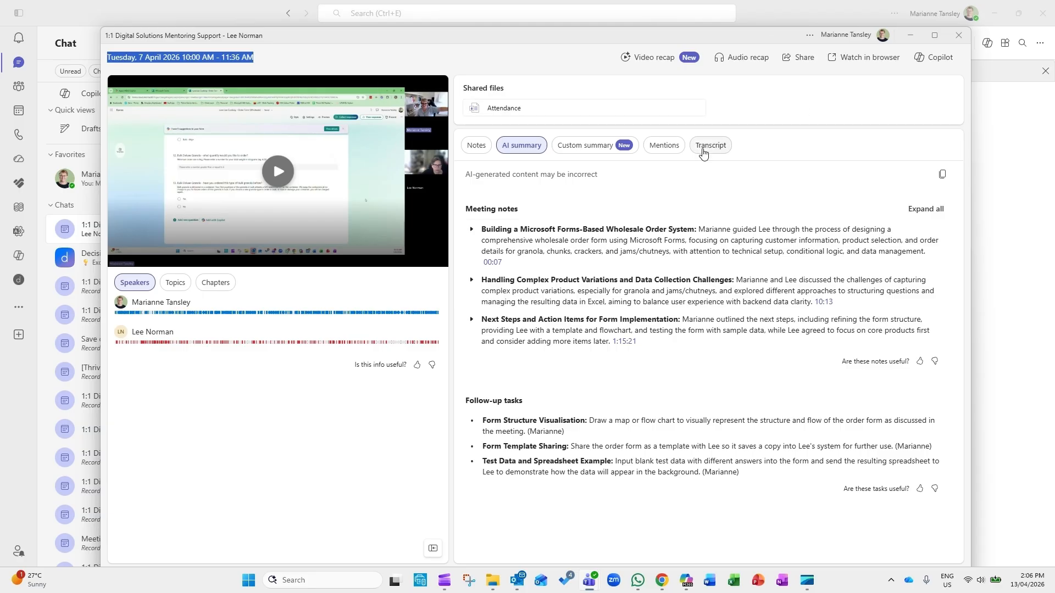
left_click(705, 145)
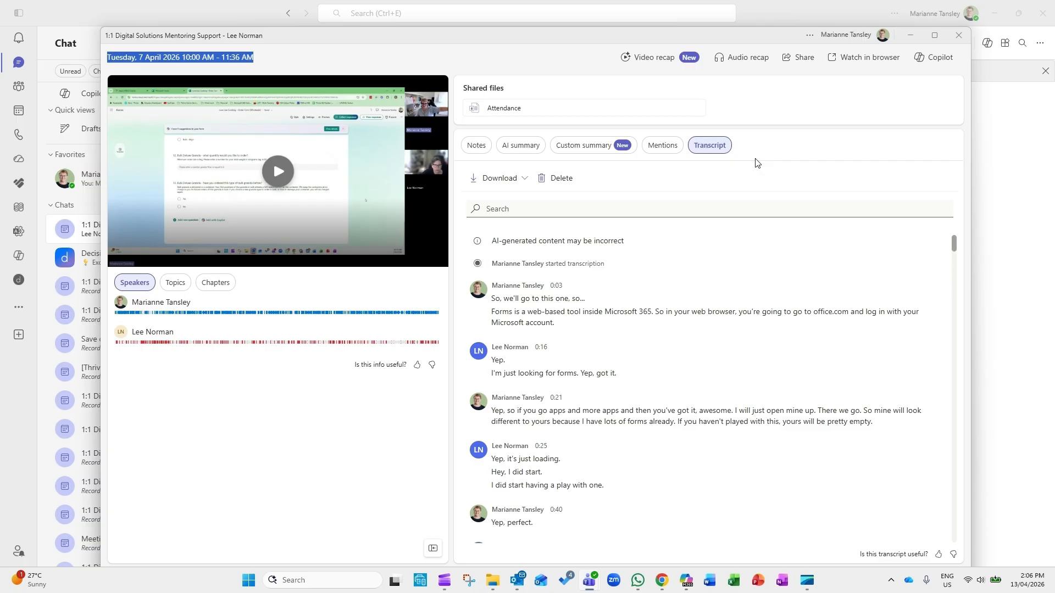
left_click(513, 145)
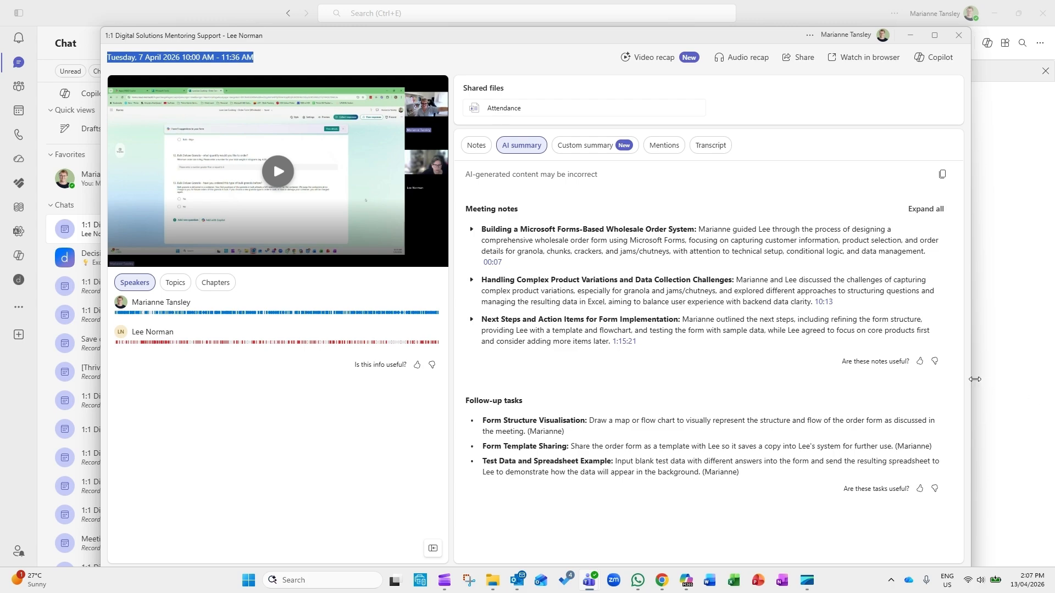
Open the chat with yourself and find the "SESSION SUMMARY TO CLIENT" Copilot instruction template message
left_click(1025, 312)
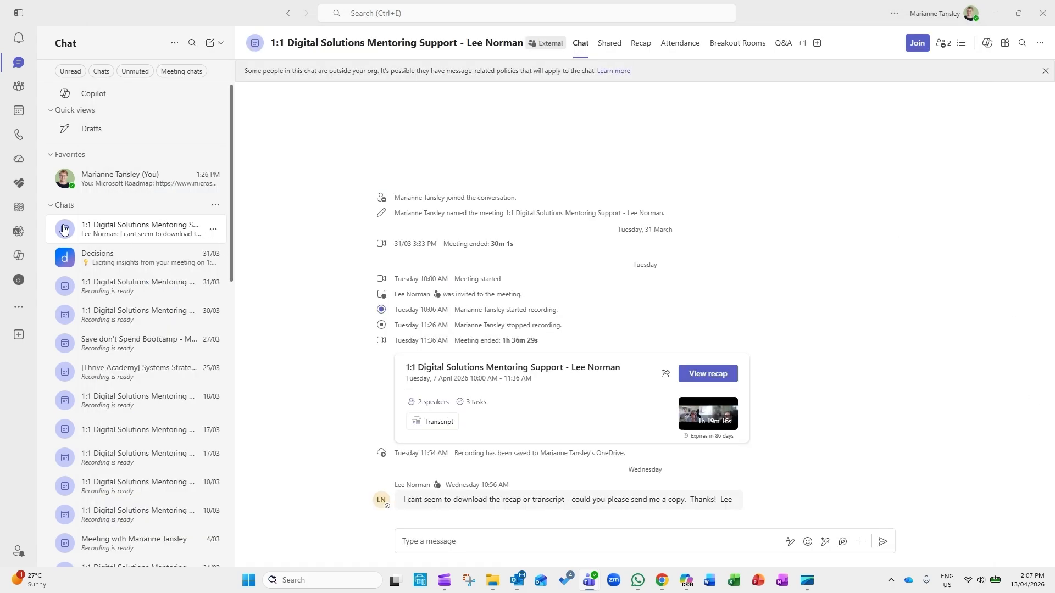
left_click(103, 189)
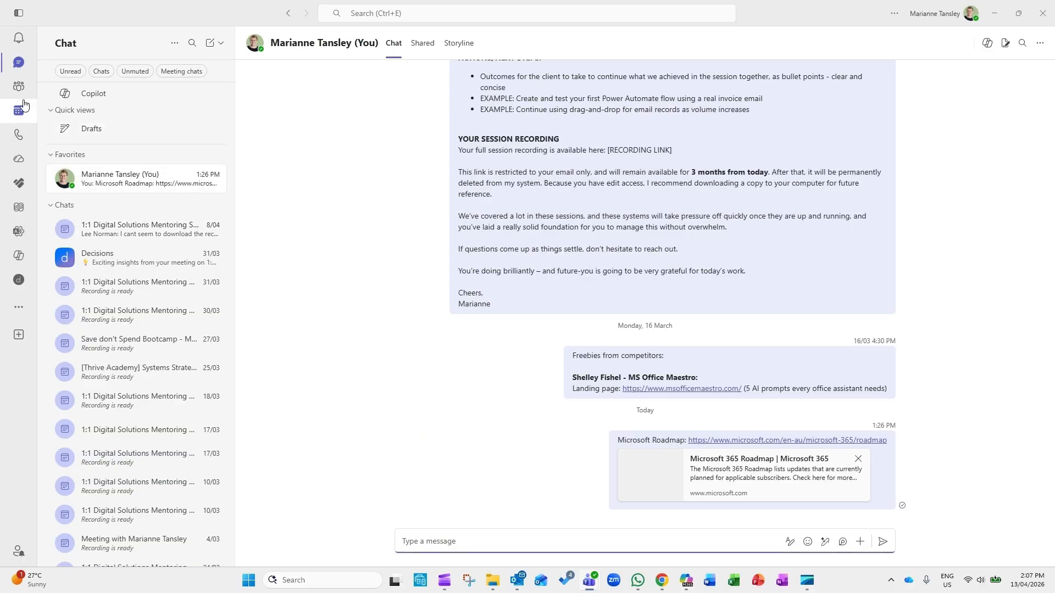
scroll(484, 227, "up", 10)
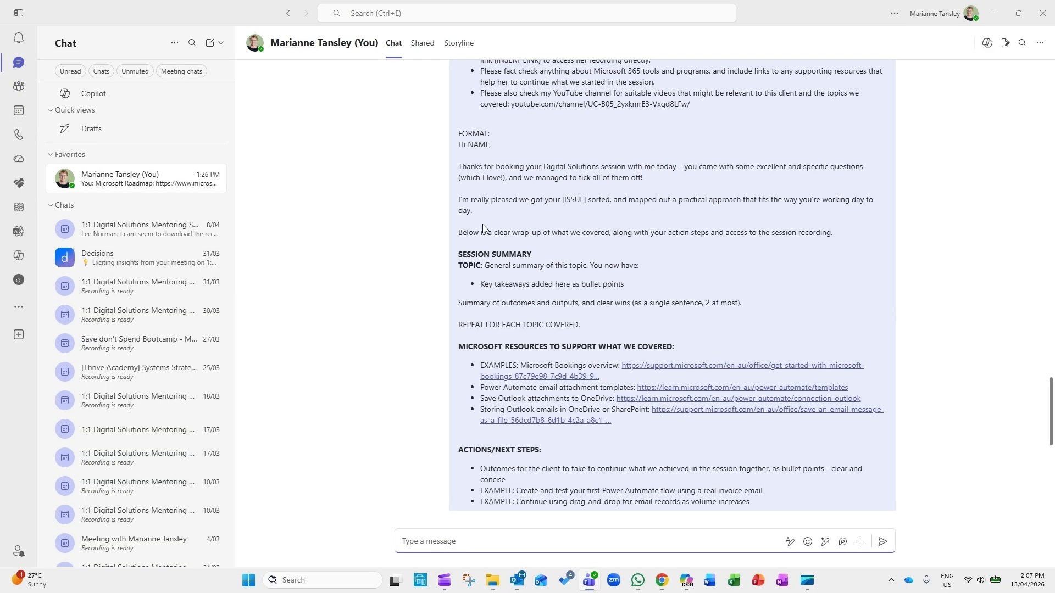
scroll(483, 227, "up", 4)
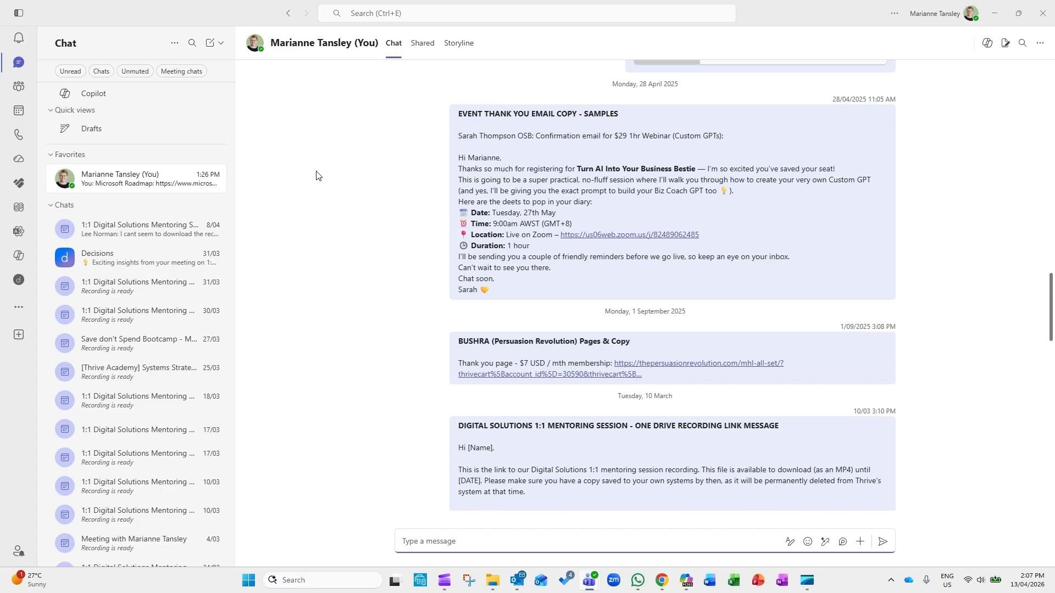
scroll(370, 250, "down", 10)
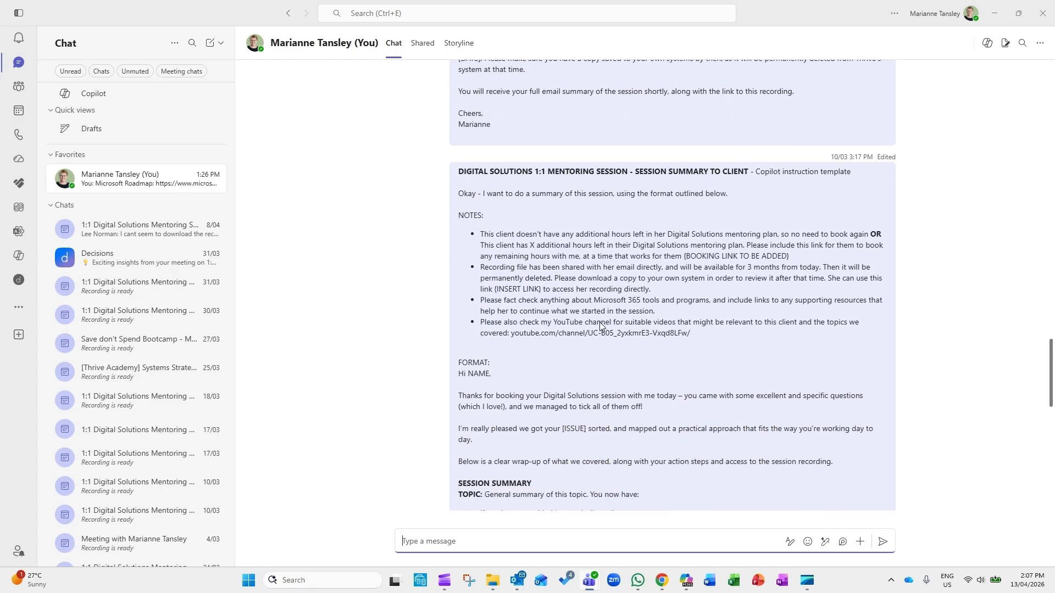
scroll(599, 322, "down", 1)
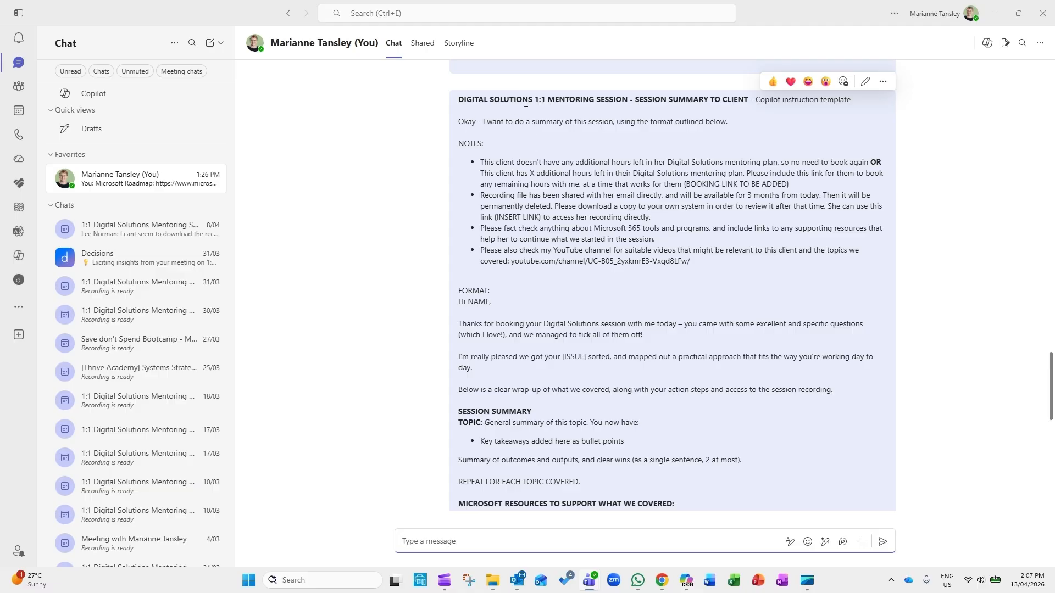
Copy the template's text from "Okay - I want to do a summary of this session" through the closing signature
left_click_drag(459, 121, 497, 366)
scroll(770, 434, "down", 5)
key("ctrl+c")
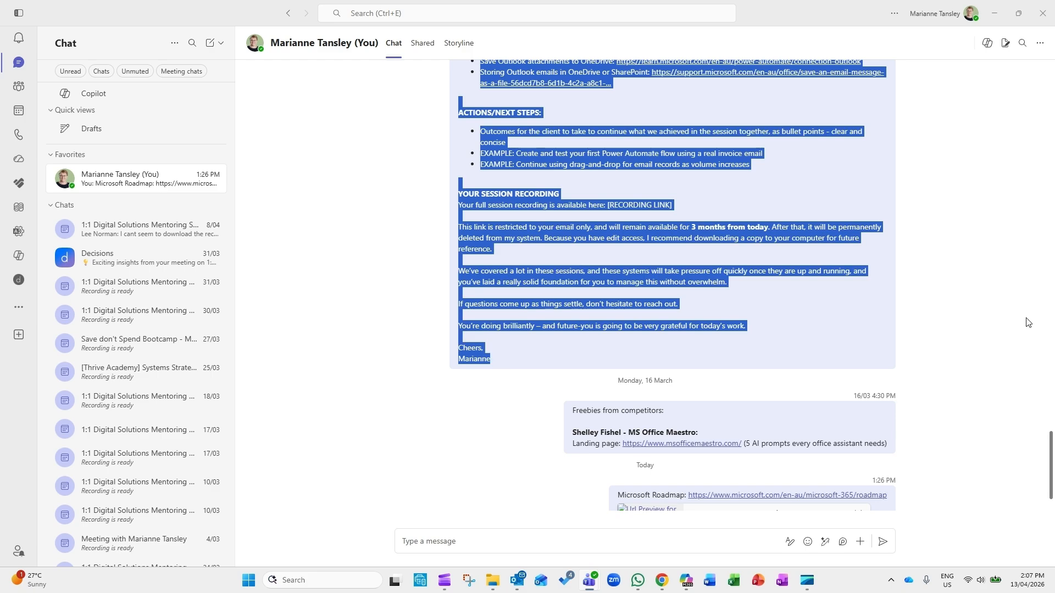
key("ctrl+c")
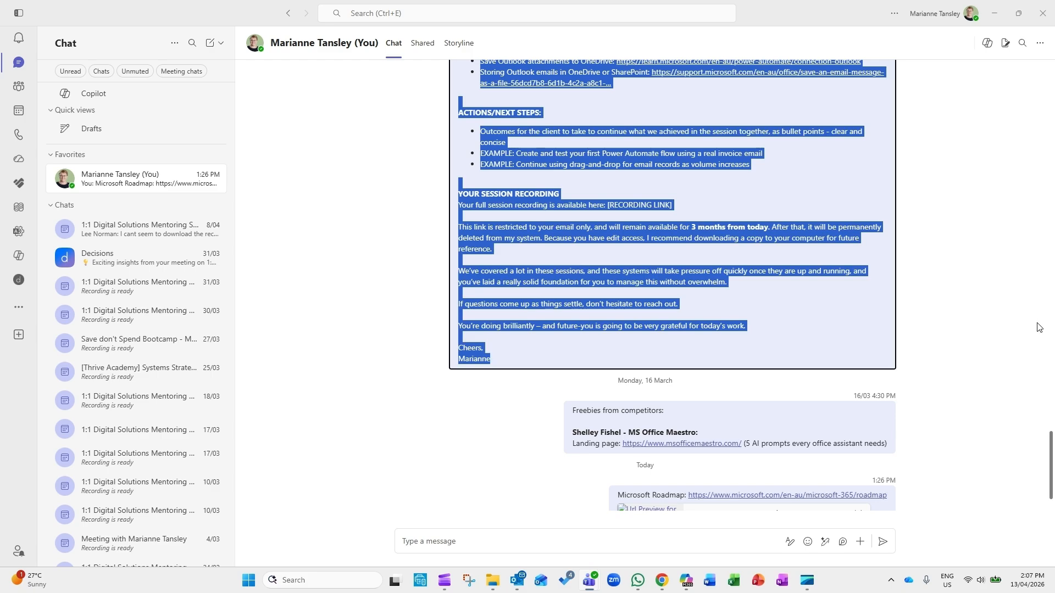
left_click(637, 248)
scroll(637, 248, "up", 10)
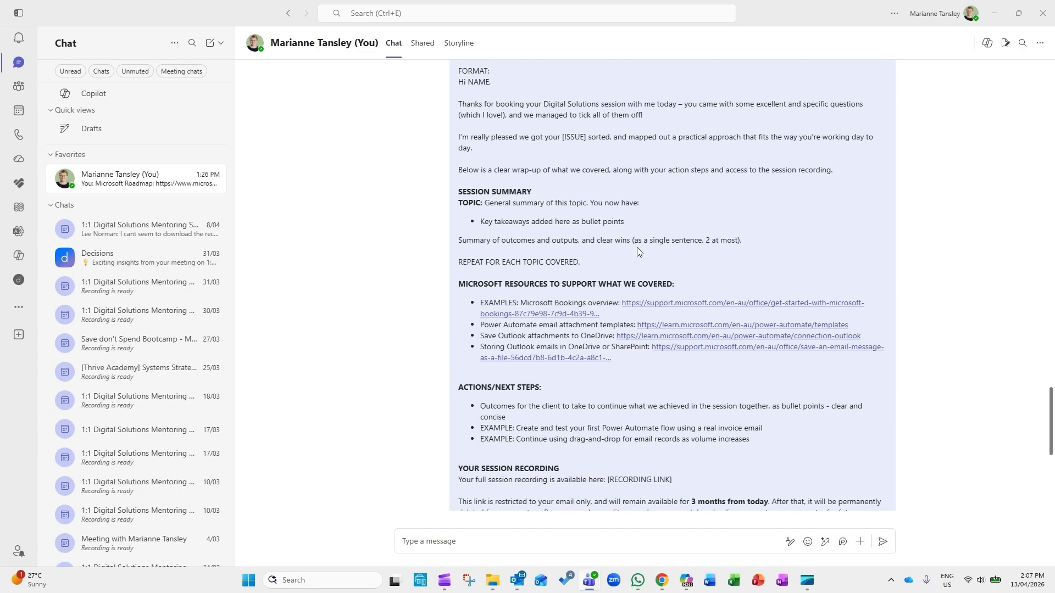
scroll(621, 250, "up", 3)
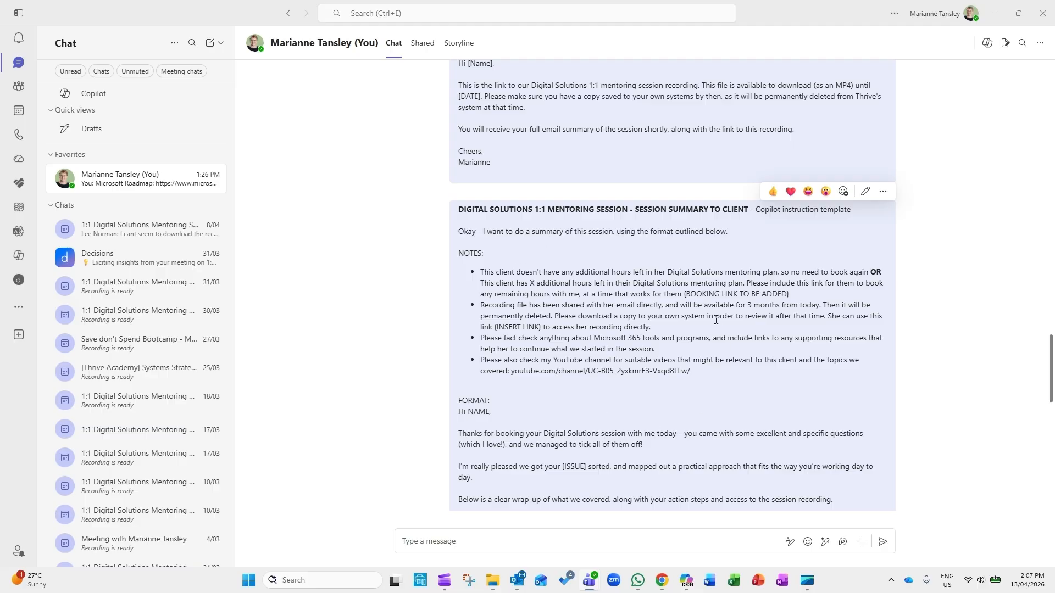
scroll(721, 402, "down", 10)
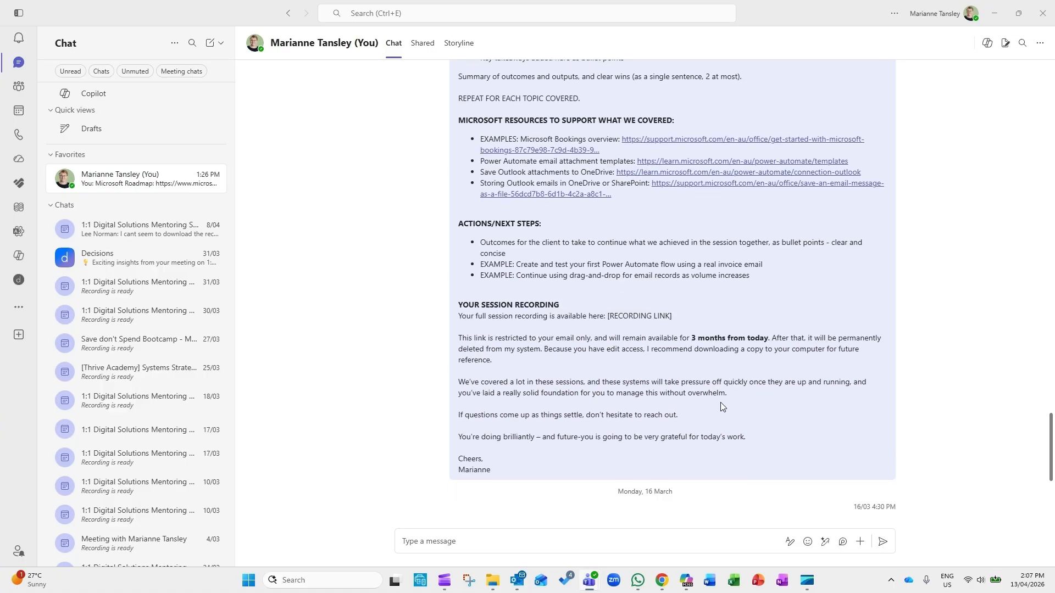
Return to the meeting recap window, open Copilot there and paste the copied instruction template as the prompt
mouse_move(594, 589)
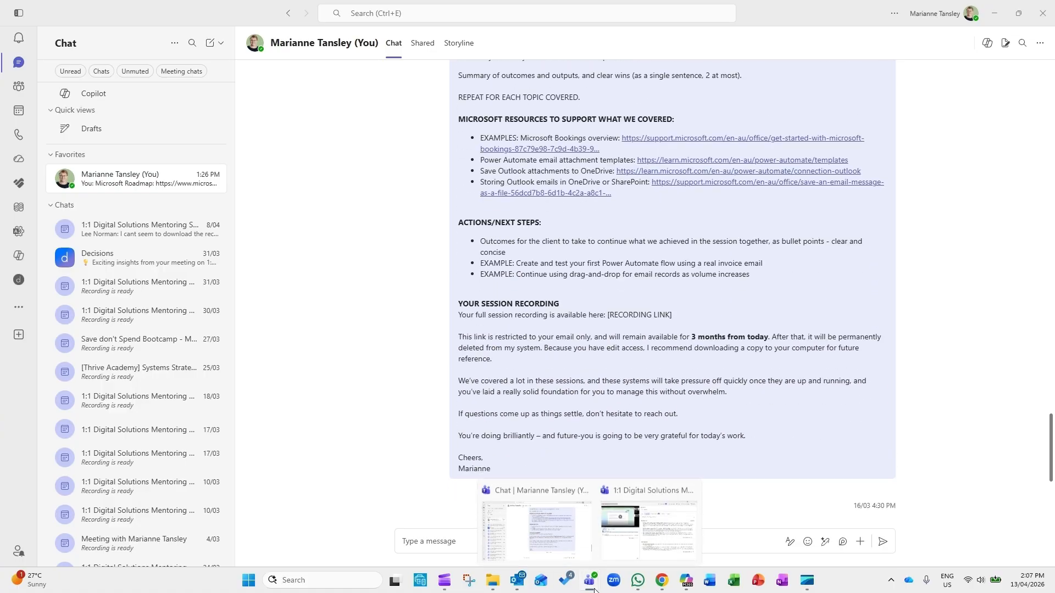
left_click(641, 512)
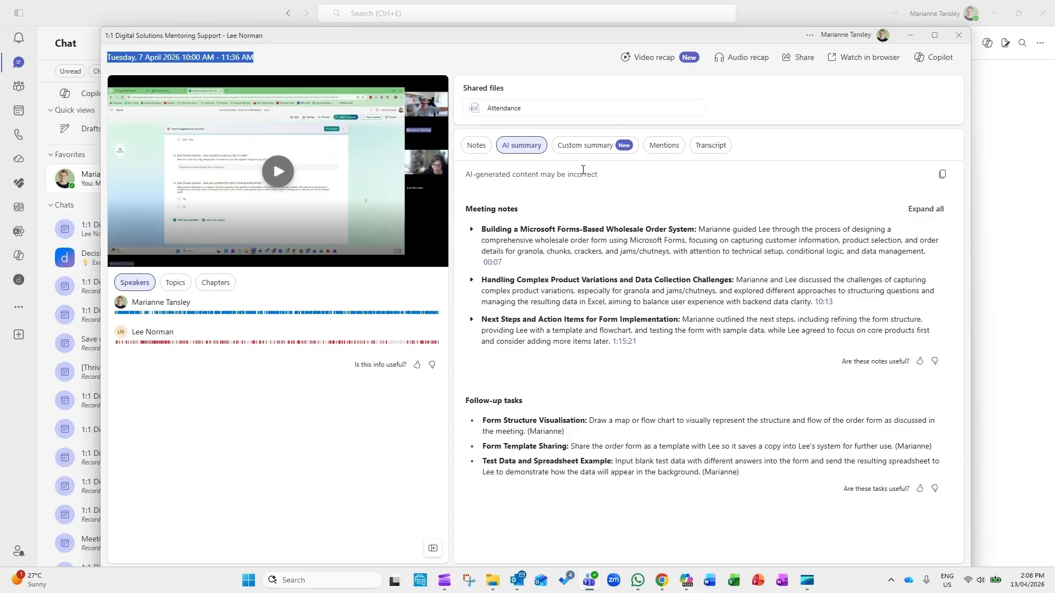
left_click(926, 62)
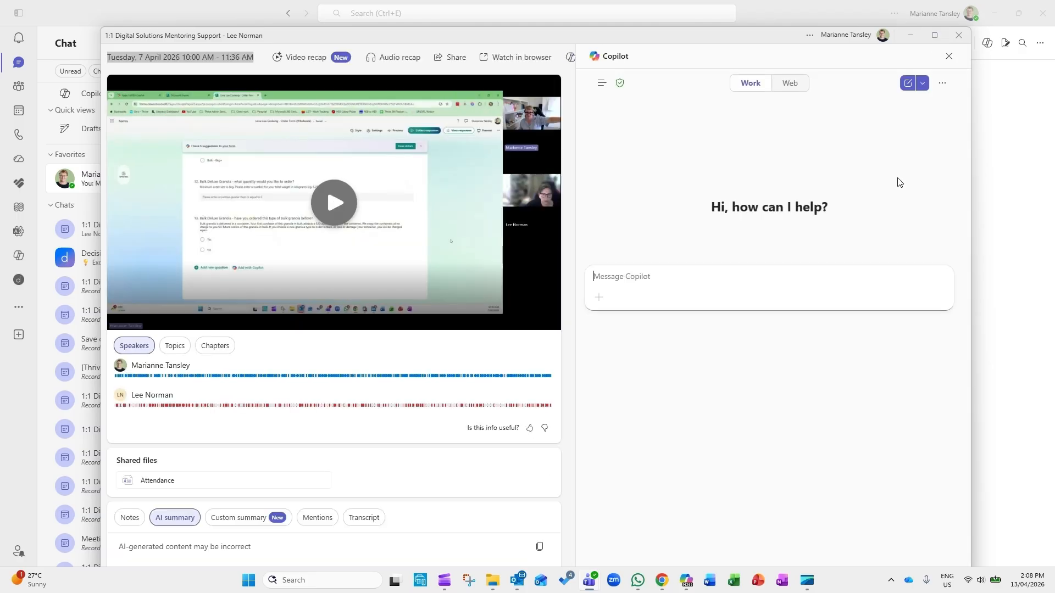
left_click(642, 275)
key("ctrl+v")
Delete the alternative "OR This client has X additional hours left" passage, including its booking link placeholder, from the prompt's notes
scroll(644, 295, "up", 10)
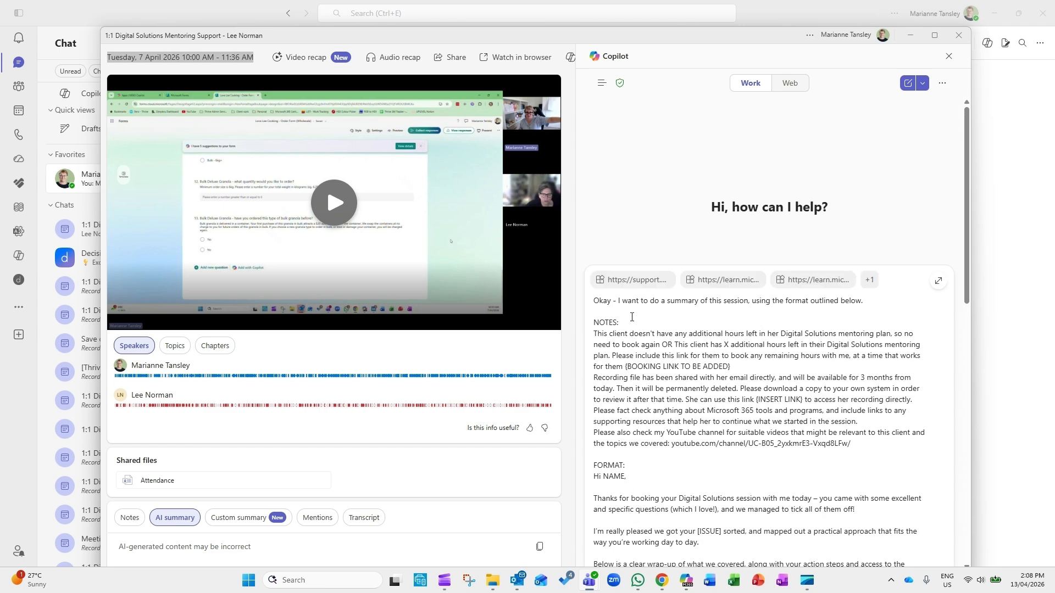
scroll(694, 328, "down", 1)
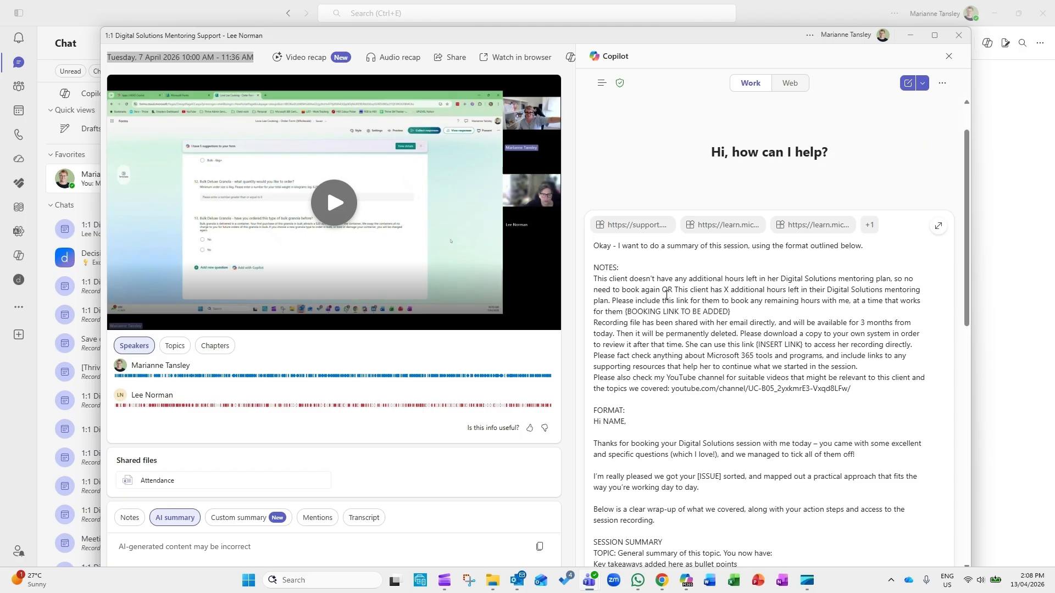
left_click_drag(662, 290, 895, 311)
key("BackSpace")
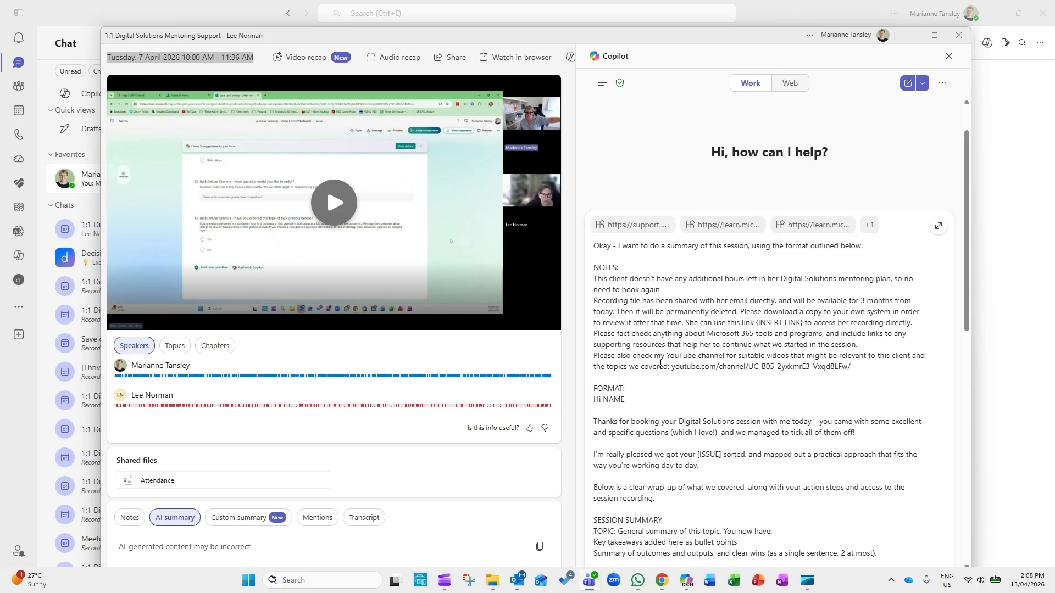
Check the rest of the prompt, send it to Copilot and read through the generated session summary
scroll(706, 360, "down", 6)
scroll(726, 363, "up", 5)
scroll(872, 322, "down", 10)
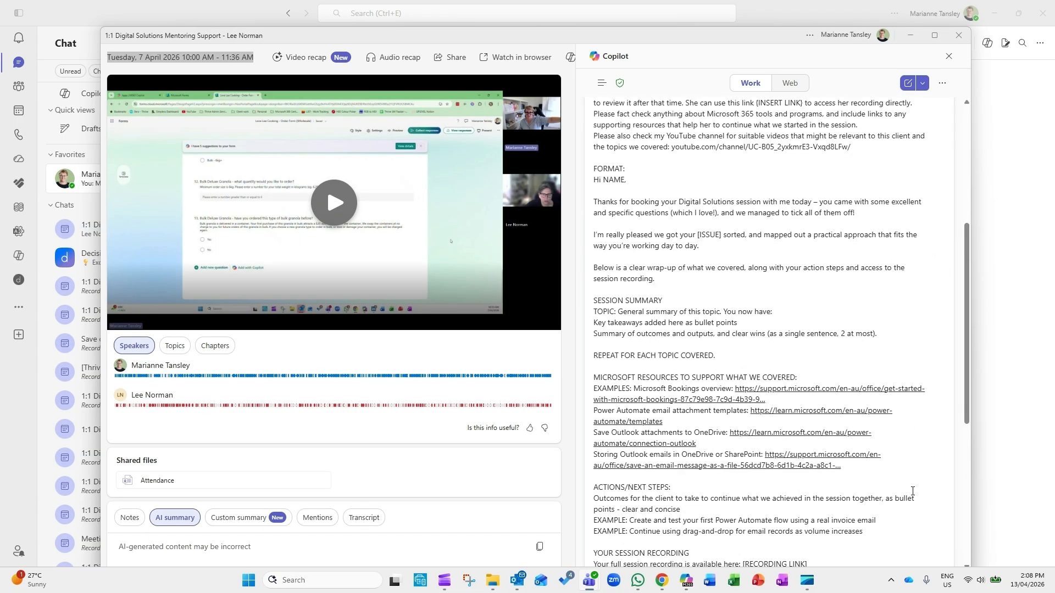
left_click(941, 426)
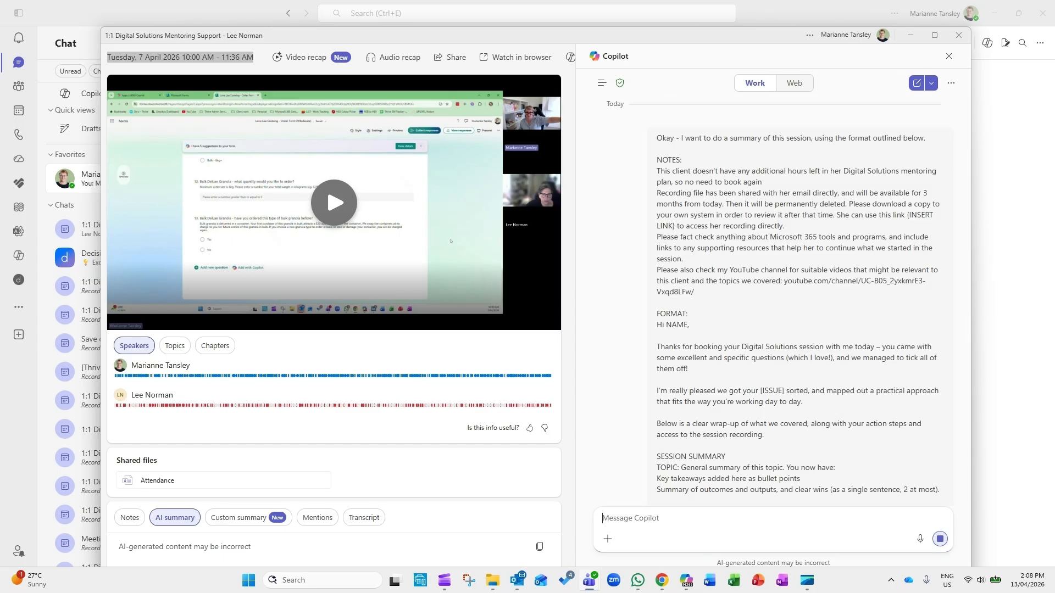
scroll(749, 335, "down", 10)
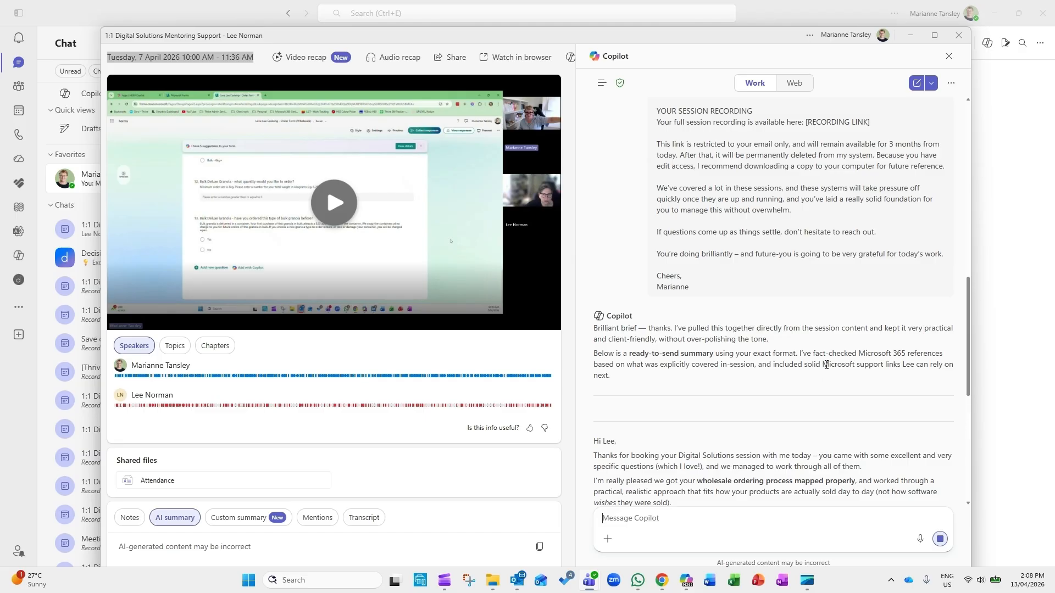
scroll(826, 365, "down", 5)
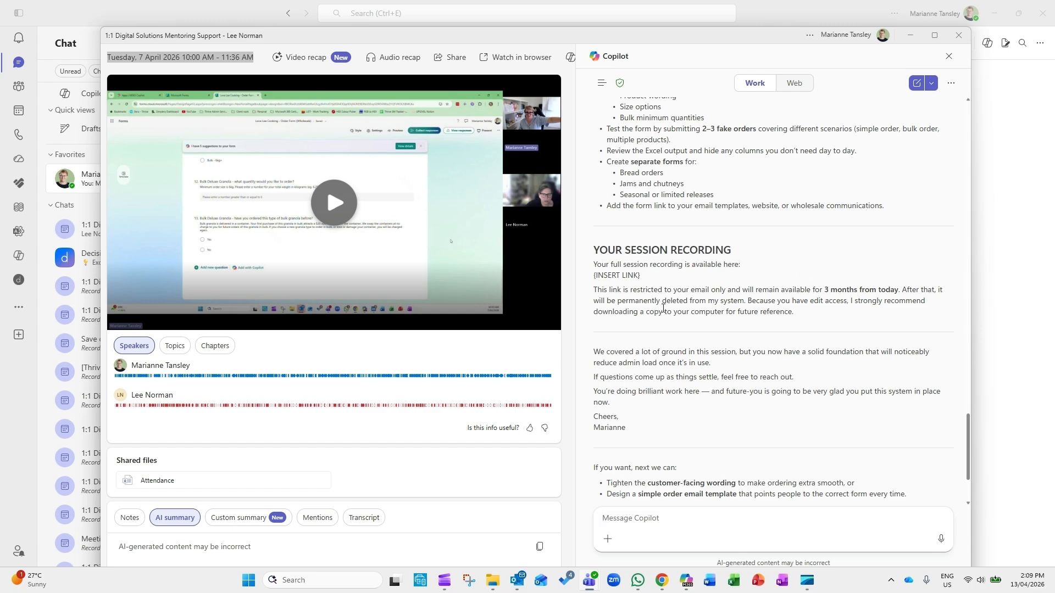
Copy the generated client email from the greeting through the sign-off, leaving out Copilot's introductory and closing remarks
scroll(803, 275, "up", 15)
scroll(617, 252, "up", 5)
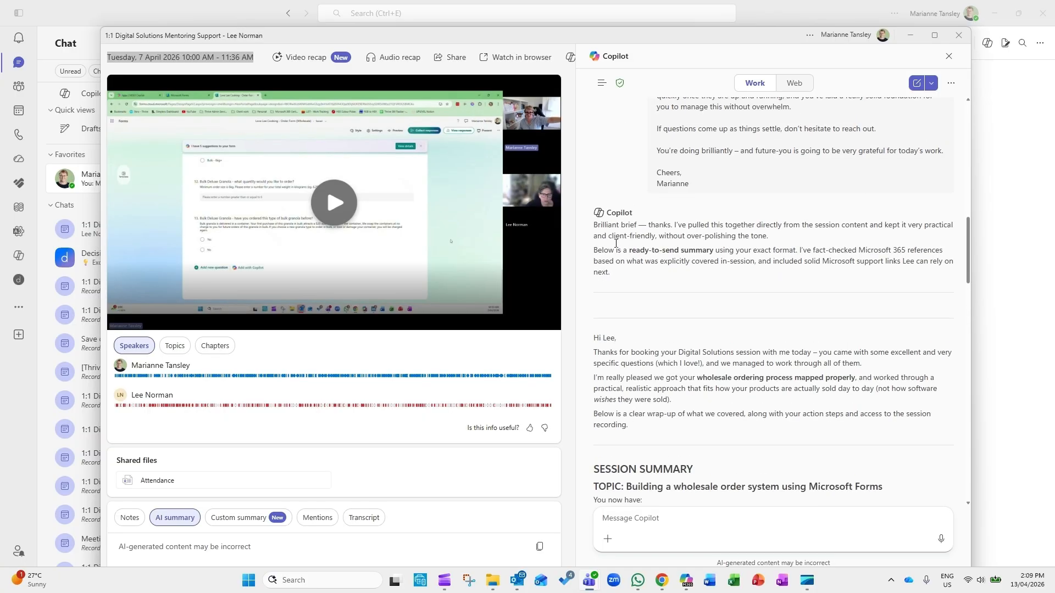
left_click_drag(593, 338, 832, 388)
scroll(698, 434, "down", 16)
scroll(731, 386, "down", 5)
scroll(836, 386, "down", 2)
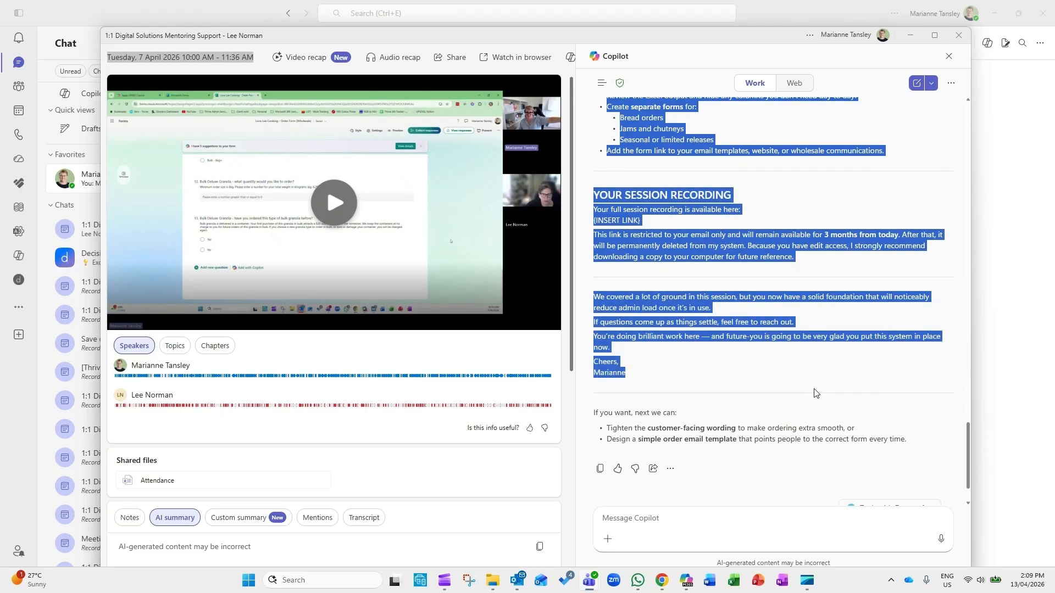
Switch to Outlook, paste the copied summary into the body of a new email above the signature, and review it
left_click(514, 584)
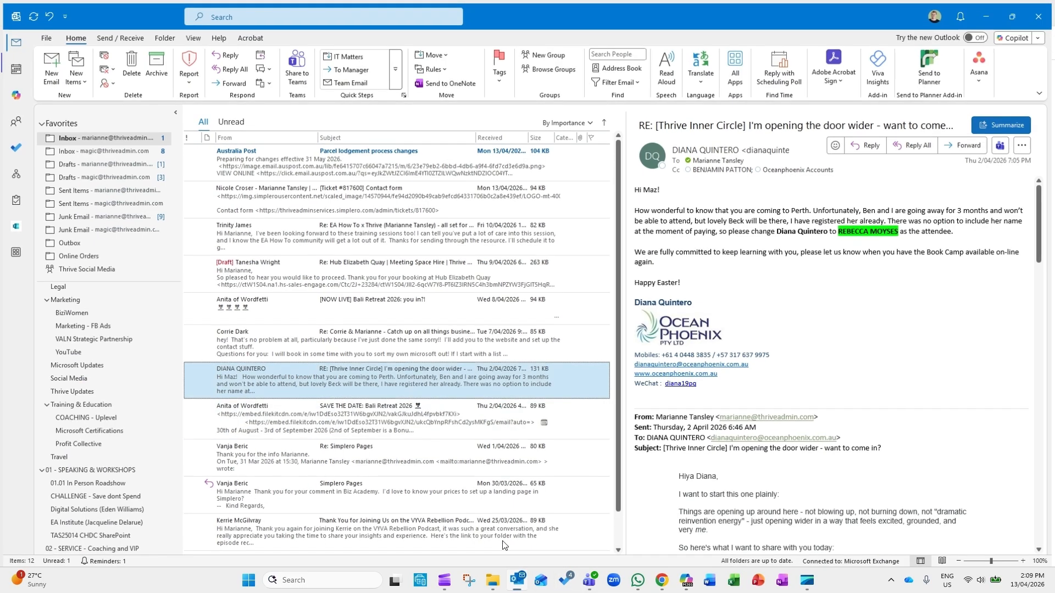
left_click(71, 83)
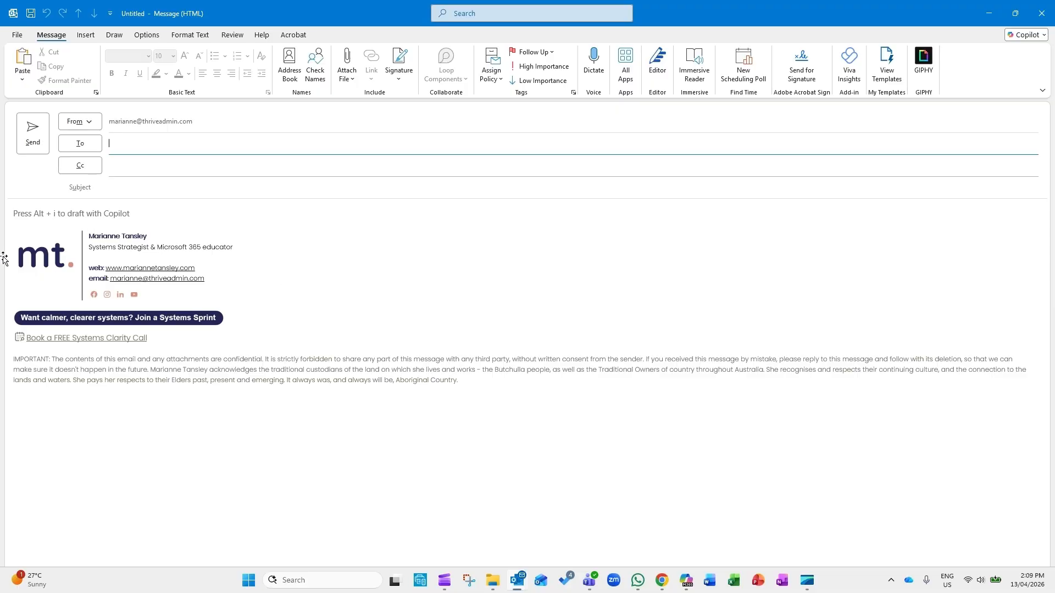
left_click(33, 212)
key("ctrl+v")
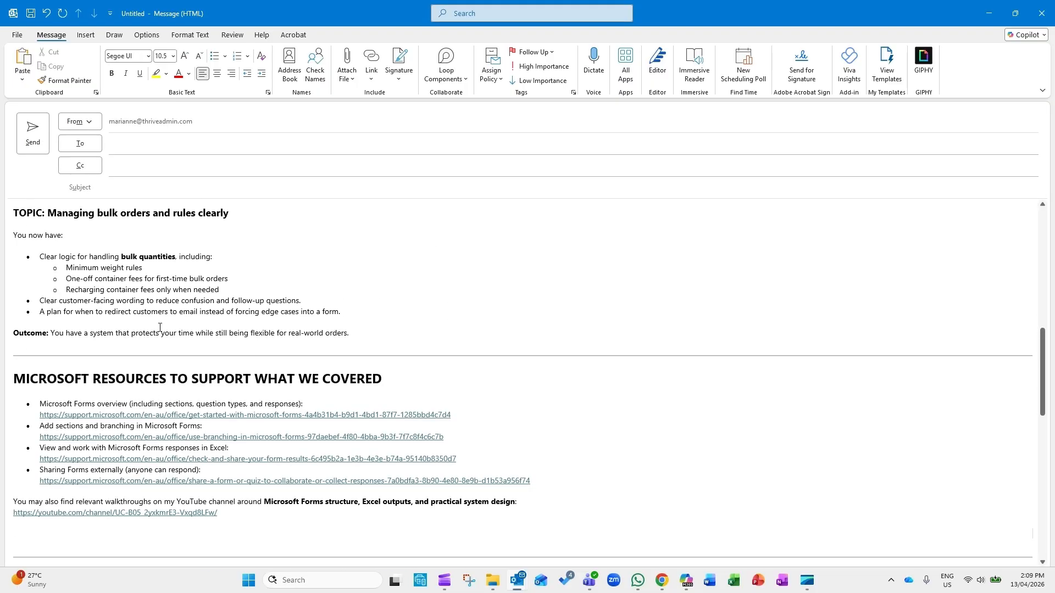
scroll(197, 390, "up", 15)
scroll(196, 391, "up", 2)
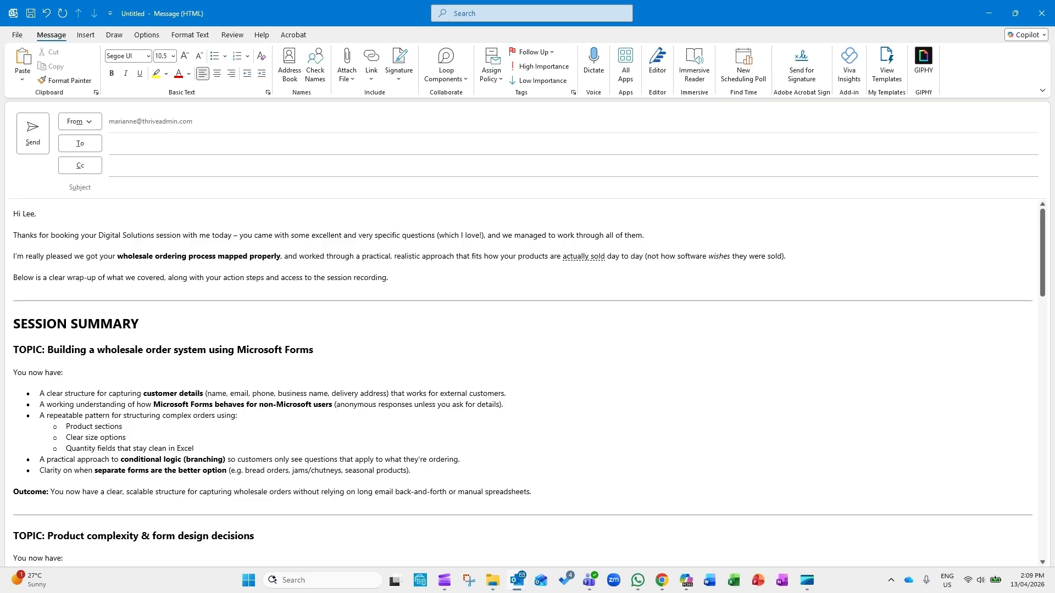
scroll(460, 400, "down", 15)
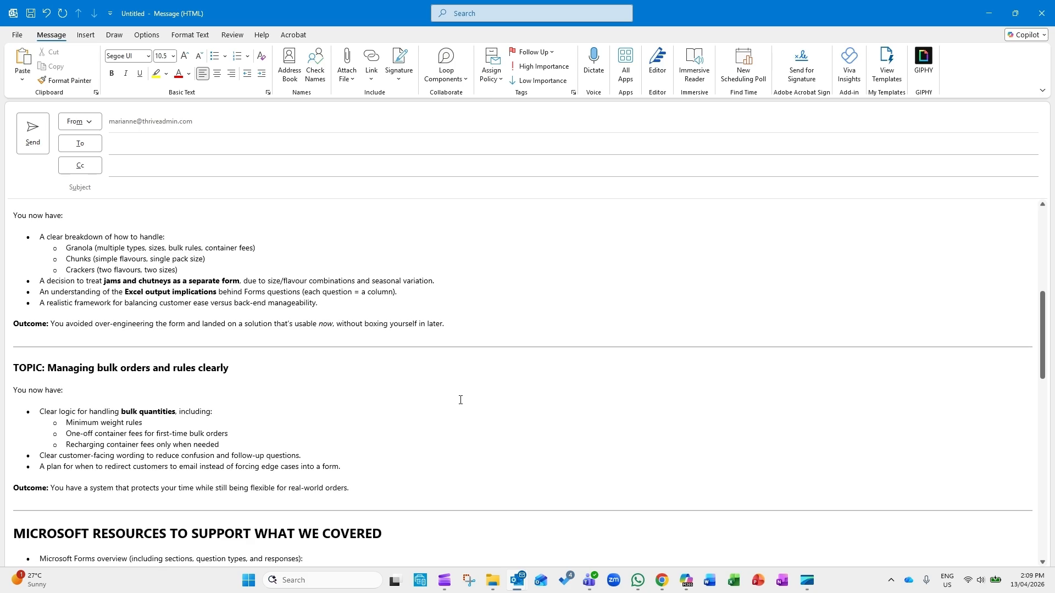
scroll(461, 400, "down", 6)
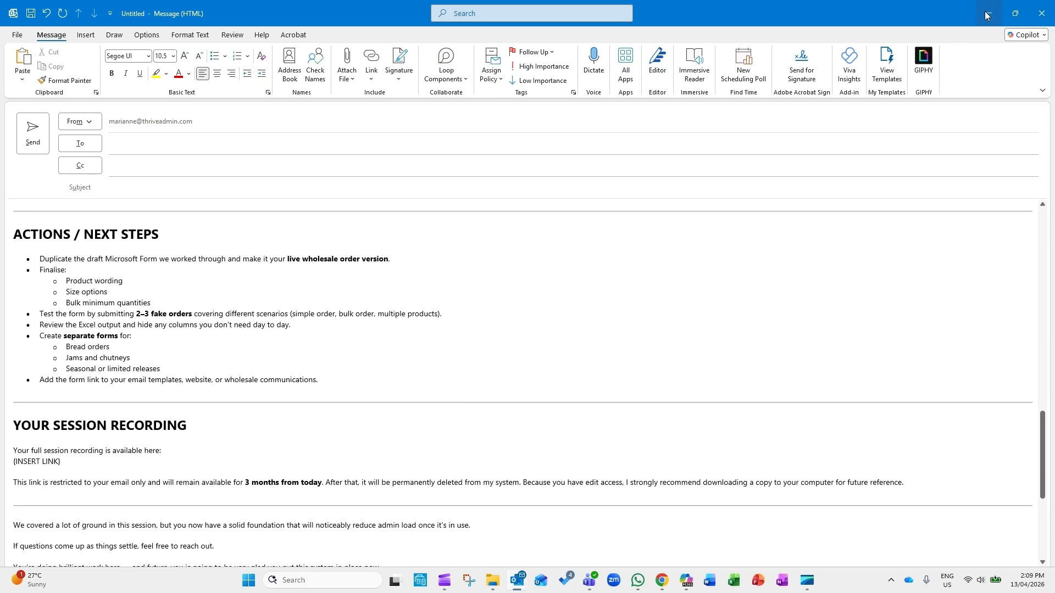
Switch back to the Teams meeting recap and look at the end of Copilot's reply and its follow-up suggestions
mouse_move(681, 584)
mouse_move(589, 581)
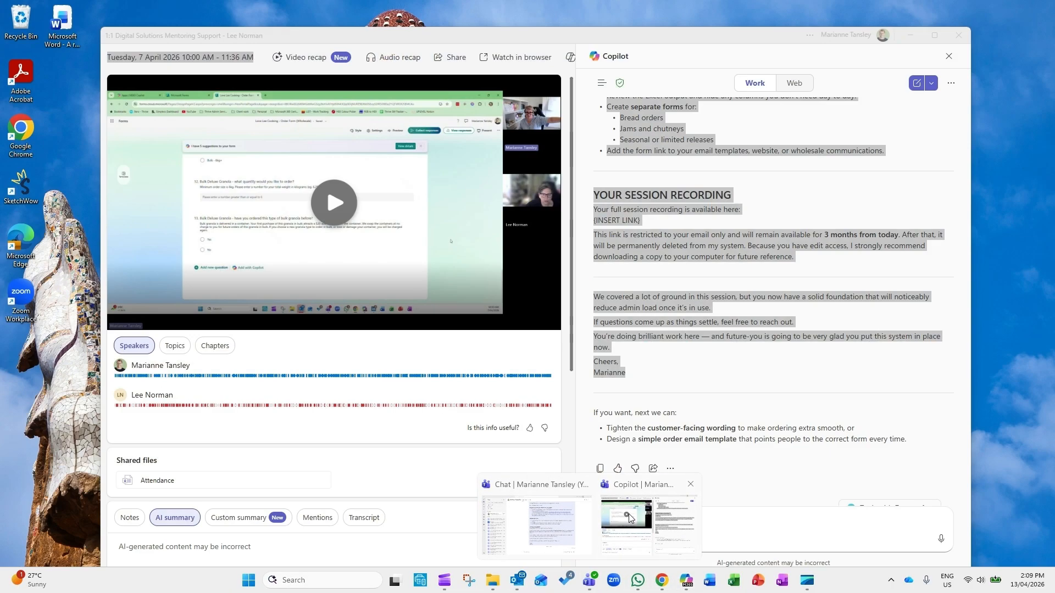
left_click(628, 513)
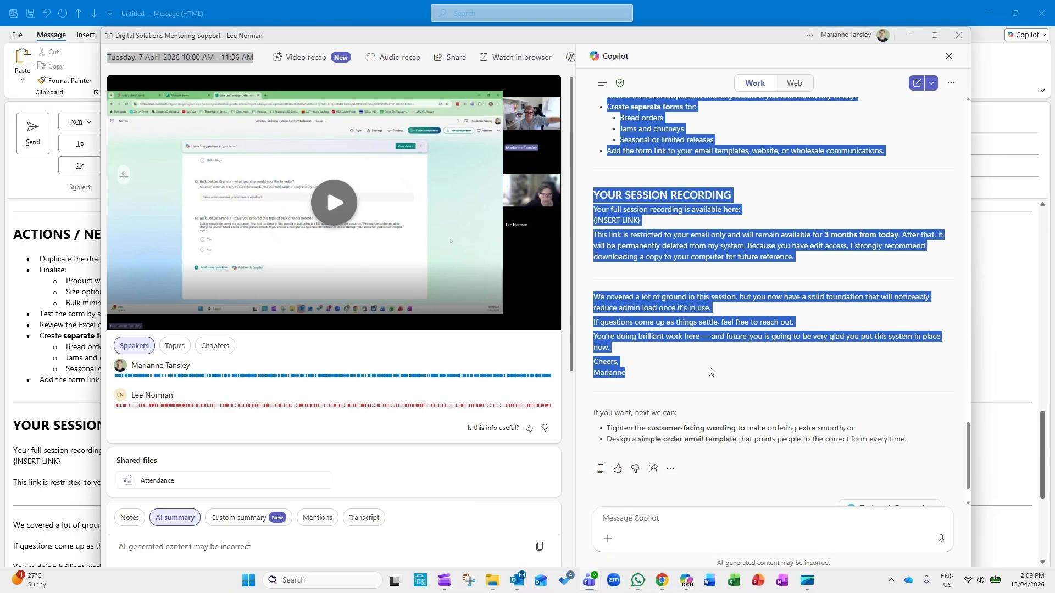
scroll(772, 369, "down", 2)
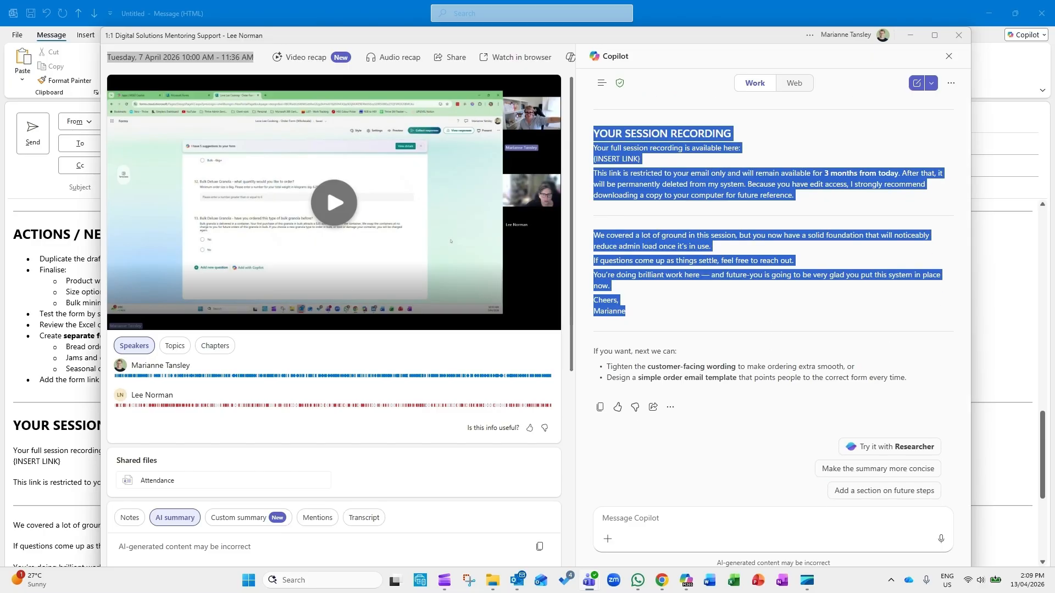